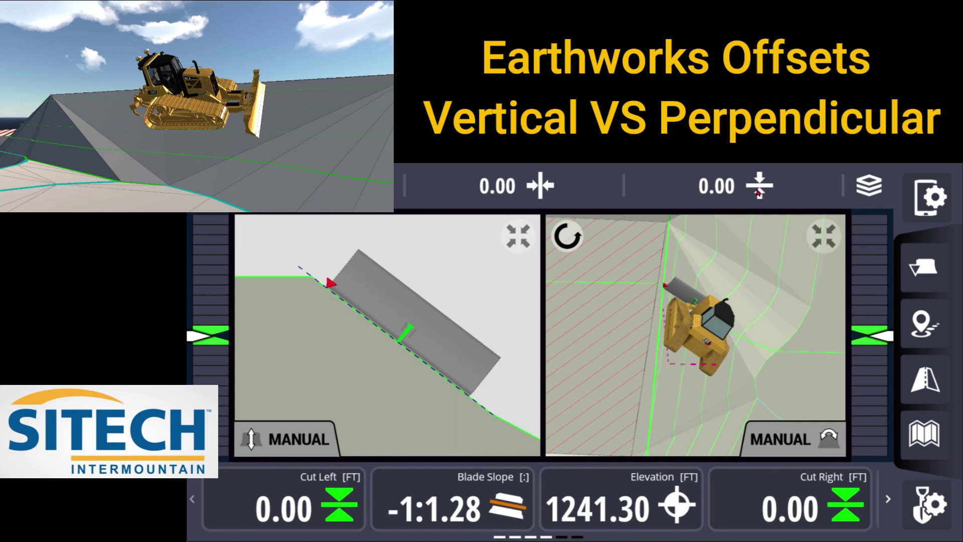
- Open the vertical offset settings and expand the Advanced Options to show the working surface and direction settings
click(758, 193)
click(751, 191)
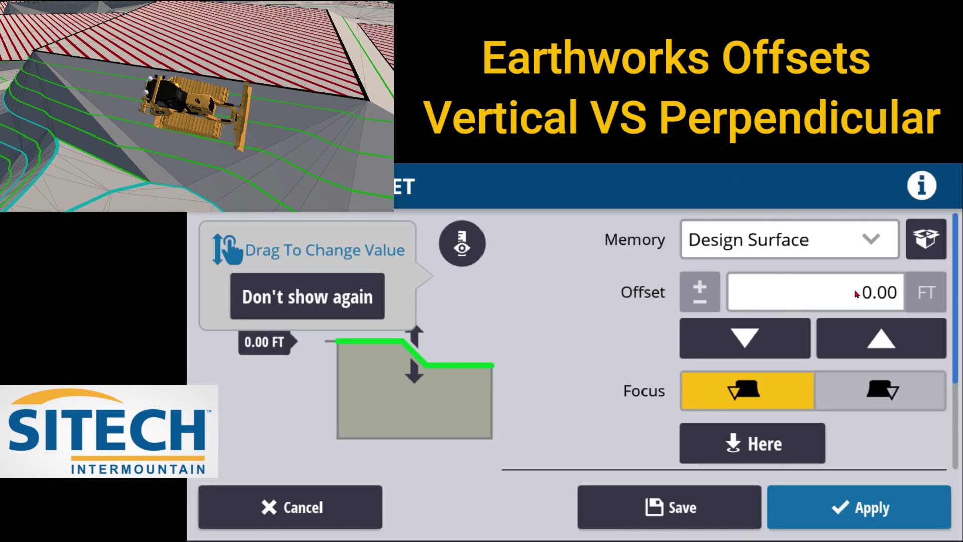
click(880, 300)
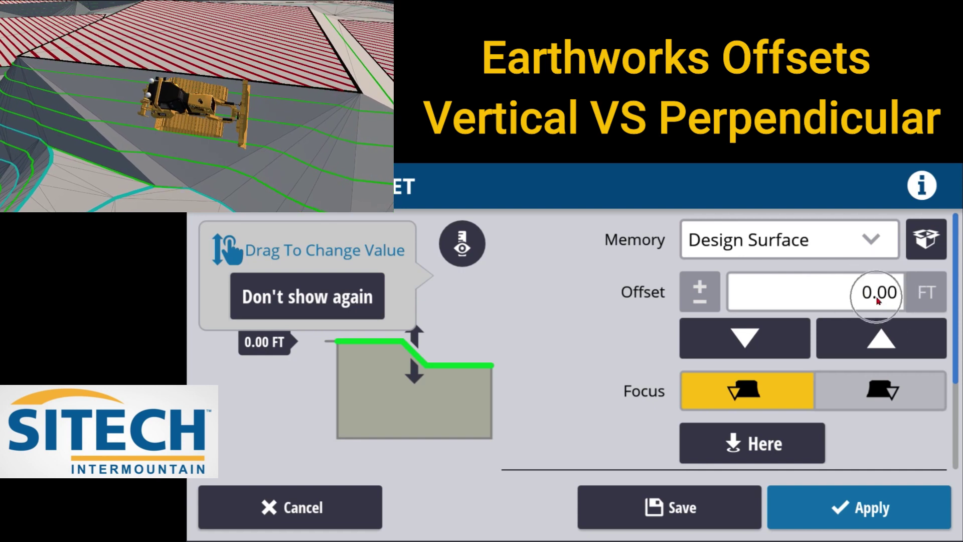
click(865, 245)
click(864, 241)
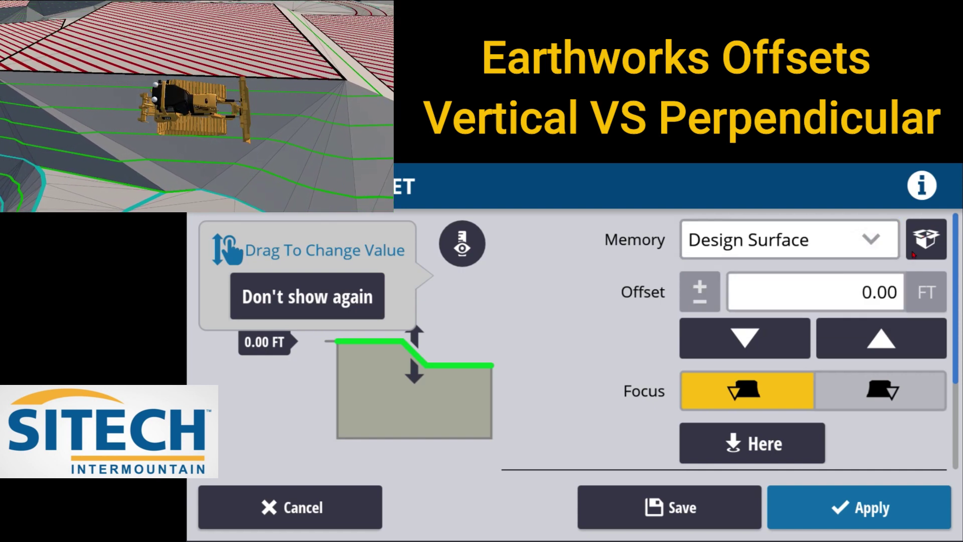
scroll(812, 399, down, 2)
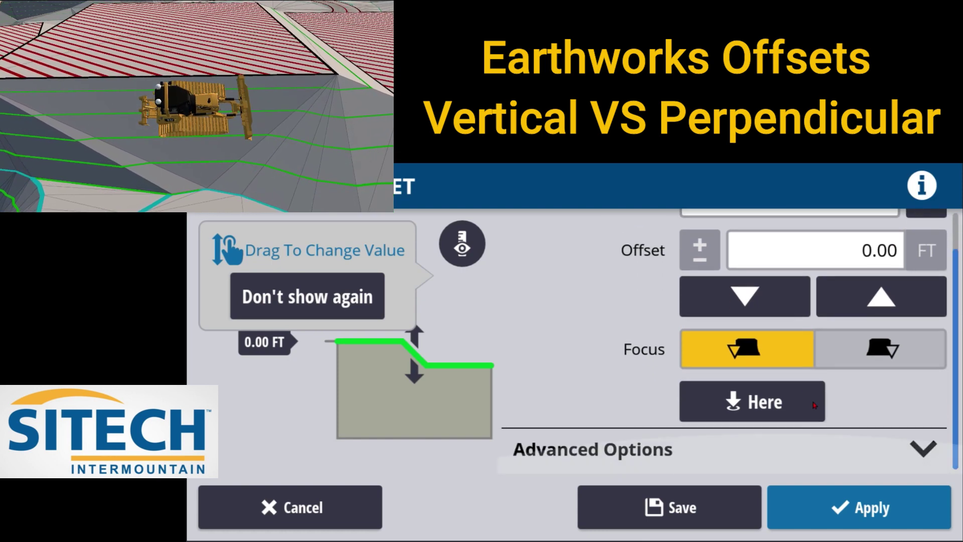
scroll(916, 431, up, 2)
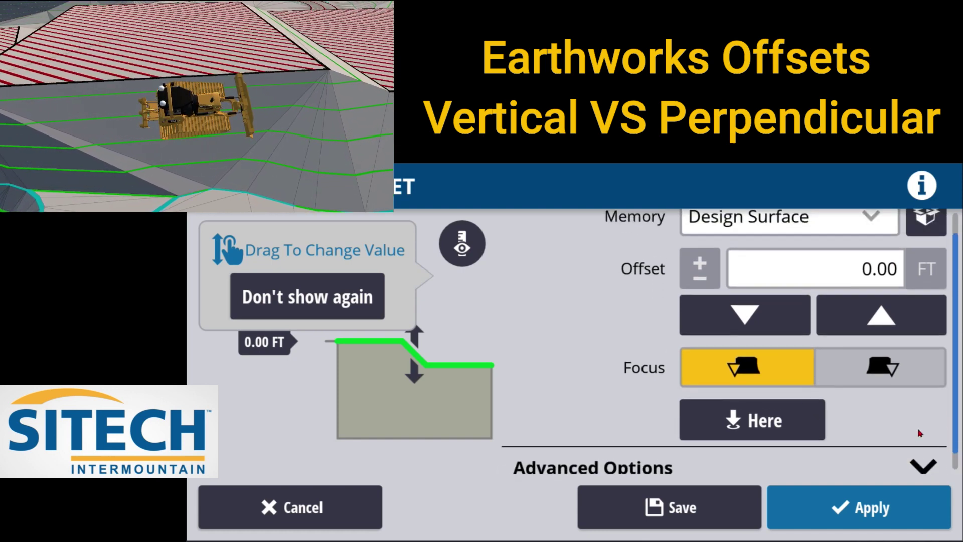
scroll(920, 433, down, 2)
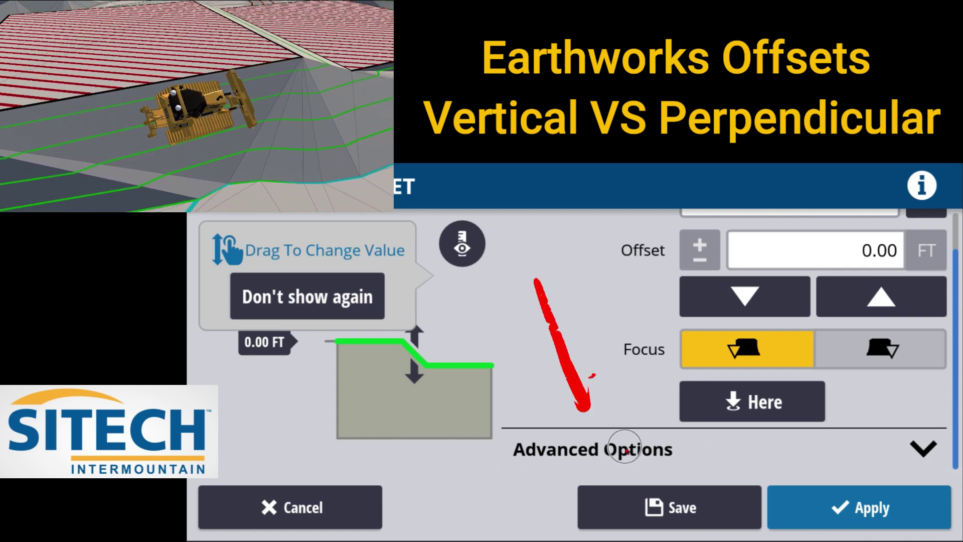
click(914, 452)
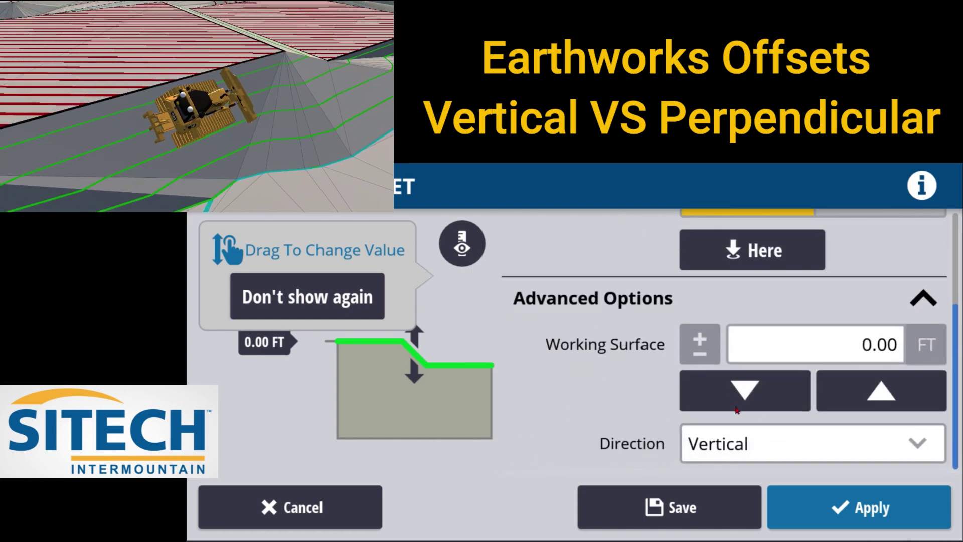
- Review the available offset Direction choices, keep Vertical, and close the offset settings without applying changes
click(635, 447)
click(744, 444)
click(744, 442)
click(761, 496)
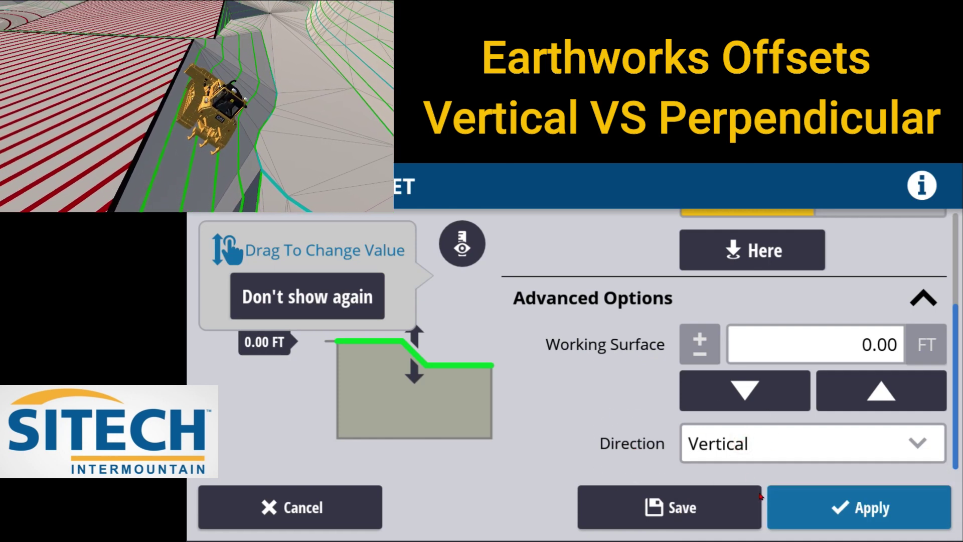
click(747, 448)
scroll(760, 488, down, 1)
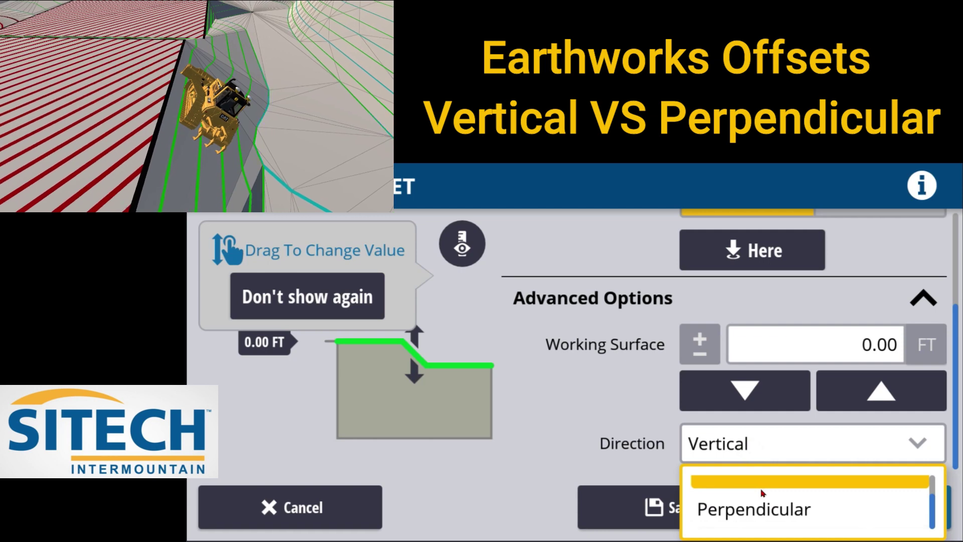
click(766, 495)
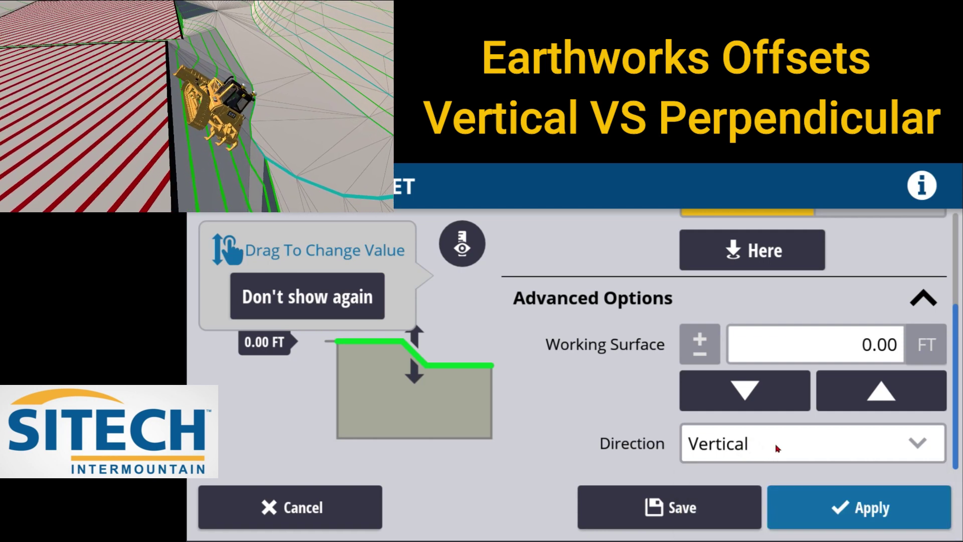
click(354, 511)
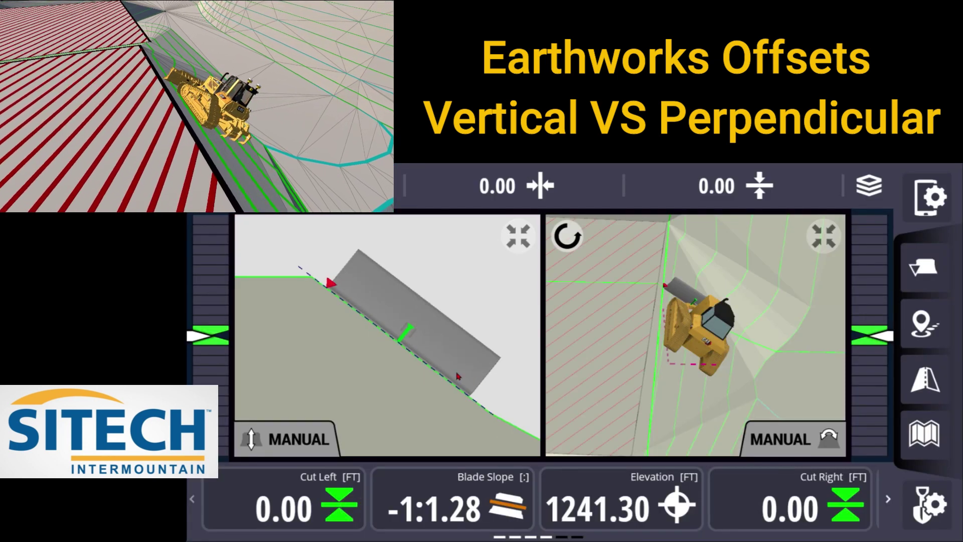
click(411, 352)
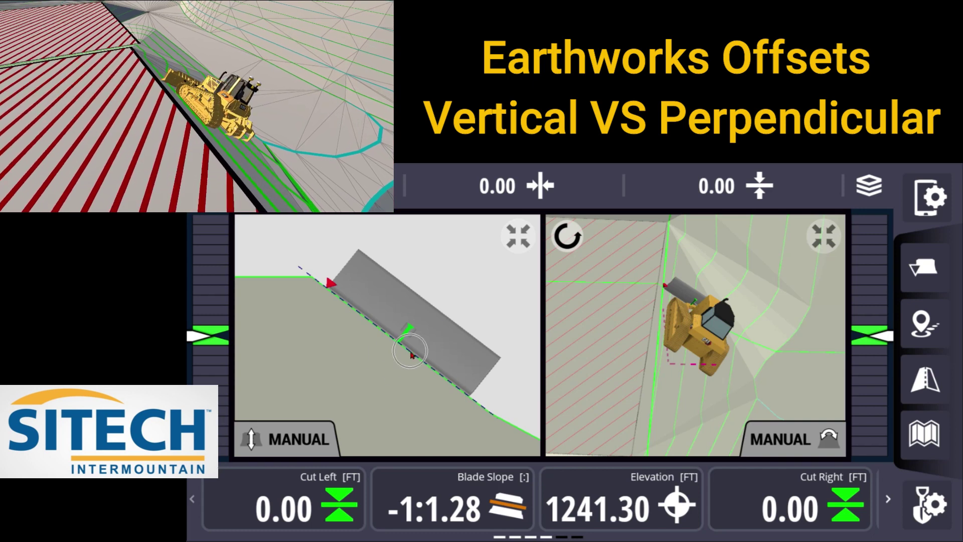
click(454, 508)
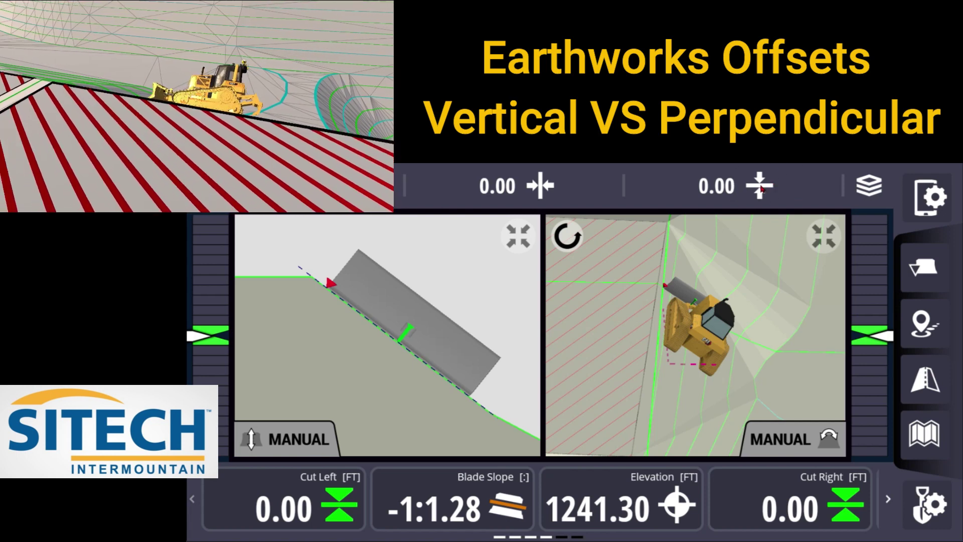
- Set the vertical offset of the design surface to -1.00 FT and apply it
click(761, 188)
click(863, 296)
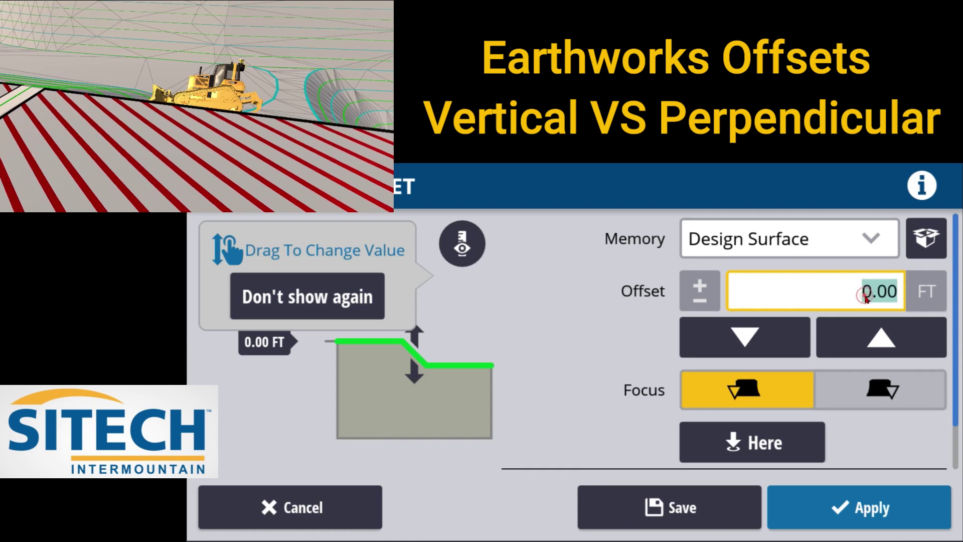
text(1)
click(698, 299)
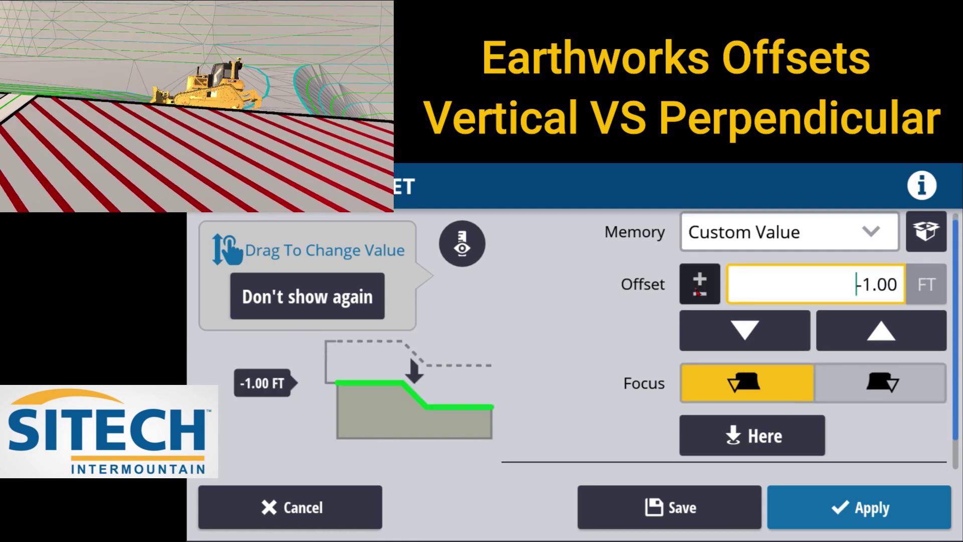
click(833, 511)
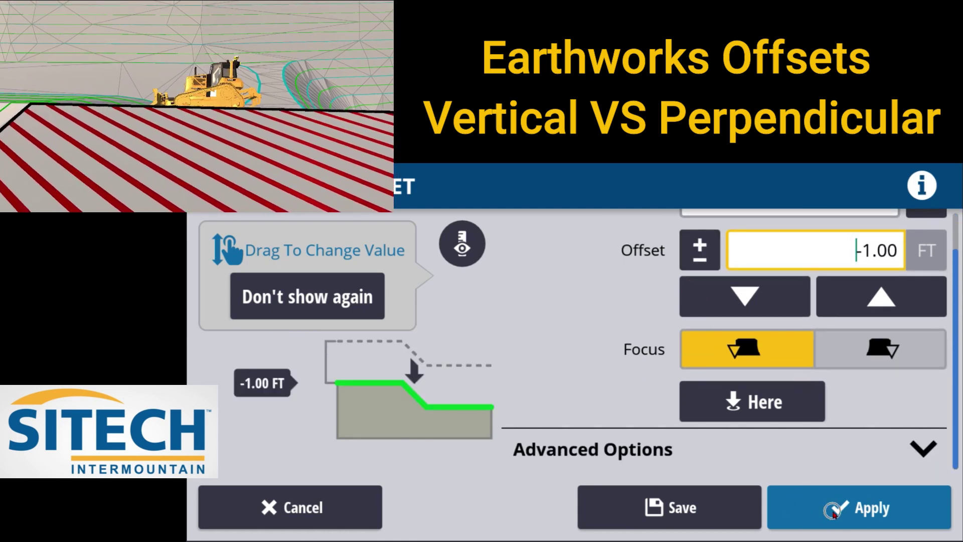
click(833, 511)
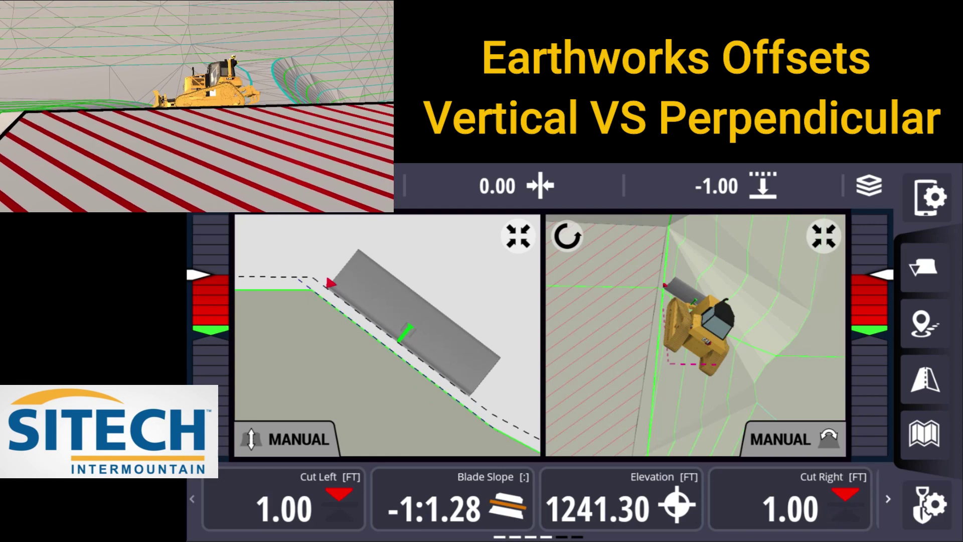
- Lower the dozer blade to the offset surface under automatic blade control, and return the controls to manual
scroll(85, 126, up, 2)
key(a)
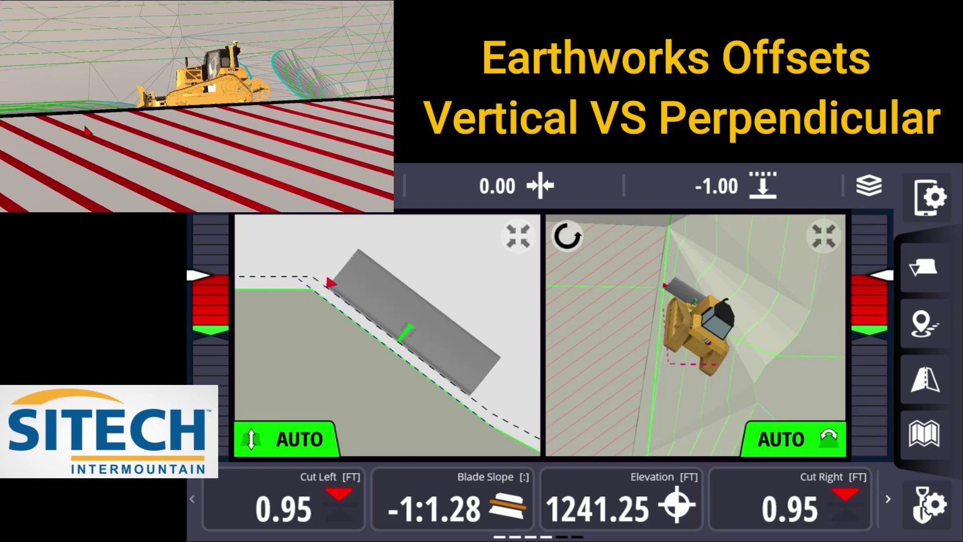
middle_drag(84, 128, 155, 74)
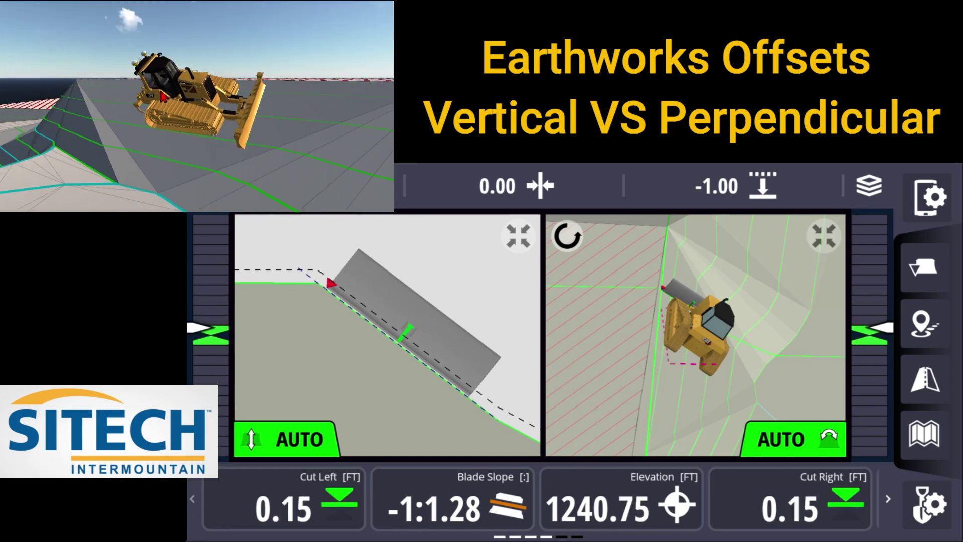
key(a)
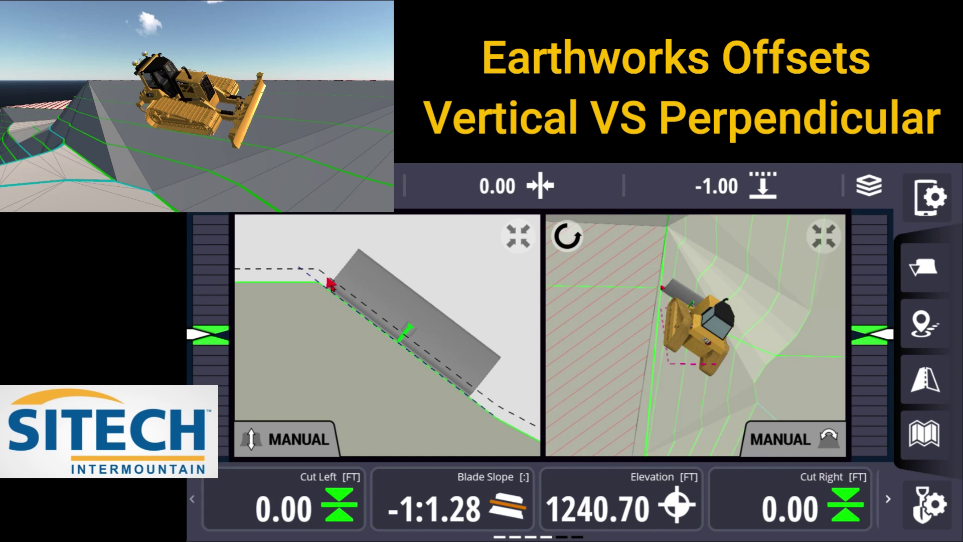
scroll(330, 284, up, 3)
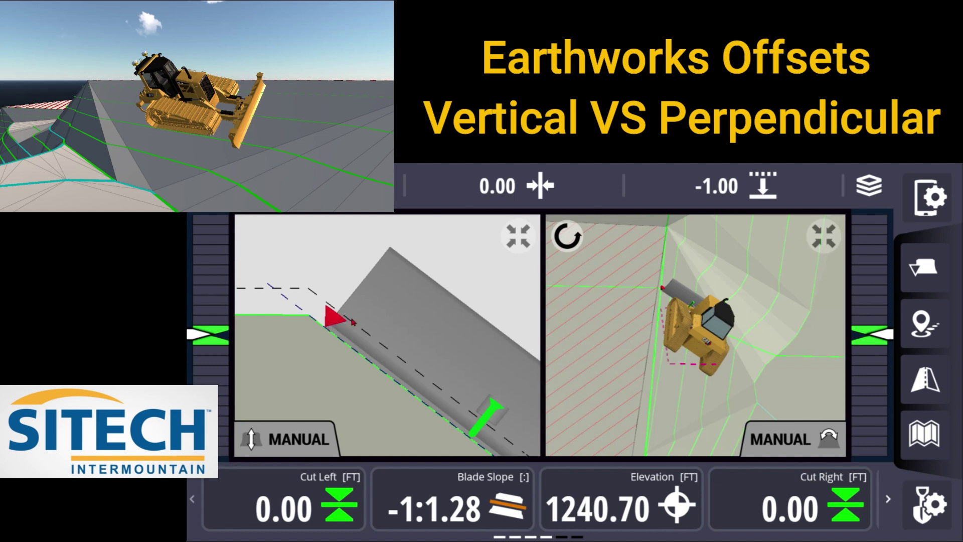
scroll(415, 348, down, 1)
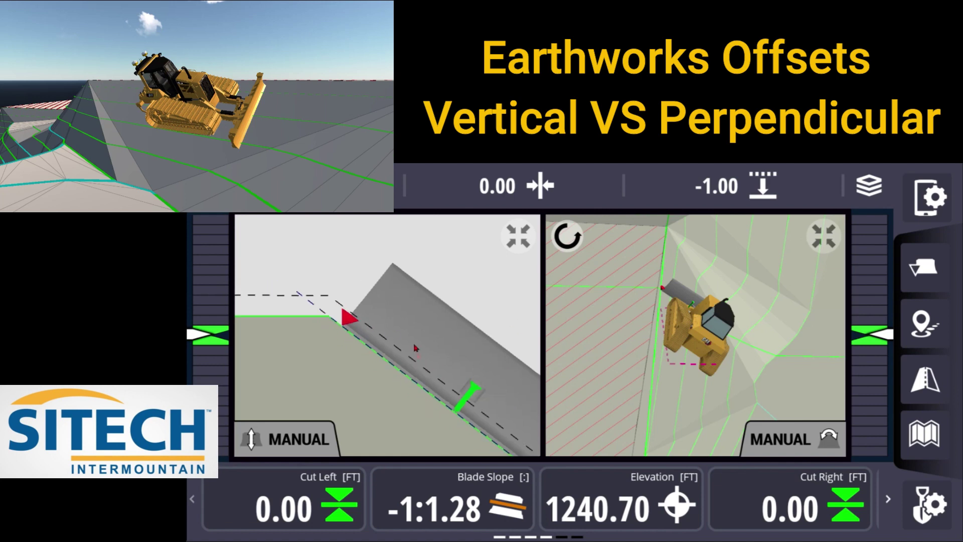
scroll(415, 348, down, 3)
key(ctrl)
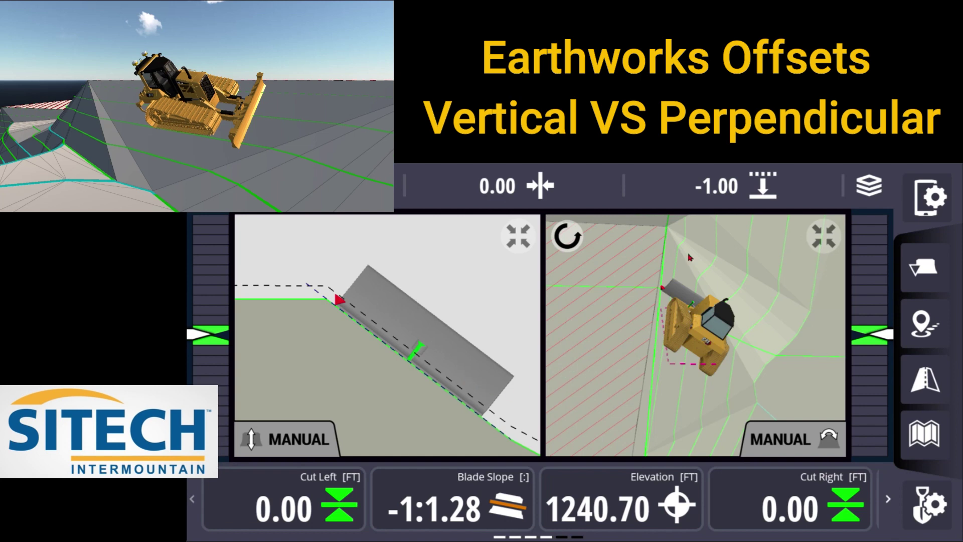
- Reopen the -1.00 FT offset settings and change the advanced Direction option to Perpendicular
click(744, 185)
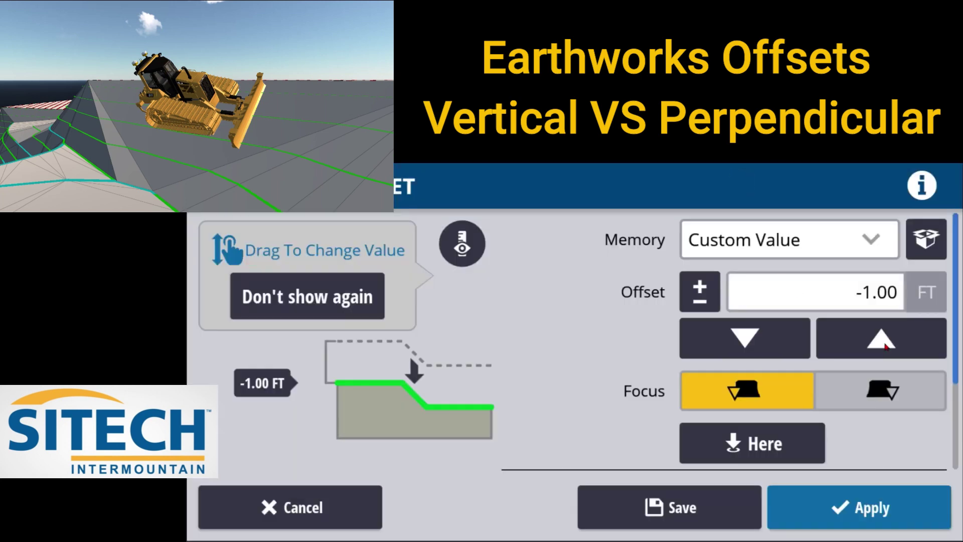
scroll(885, 346, down, 1)
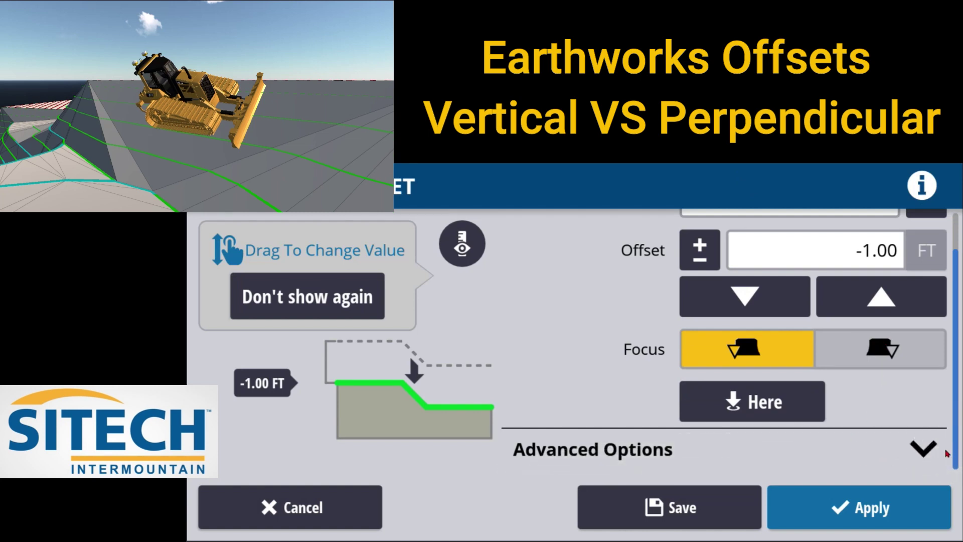
click(923, 450)
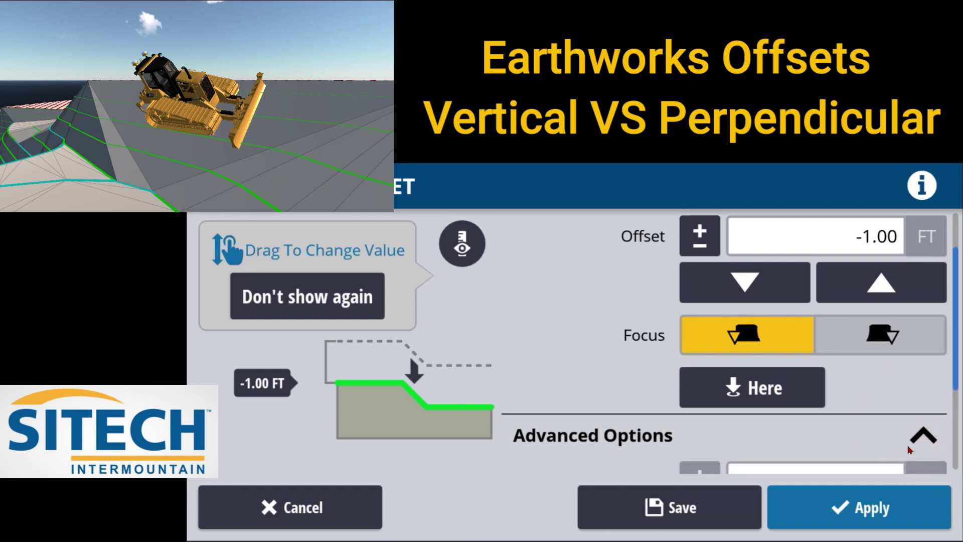
click(737, 451)
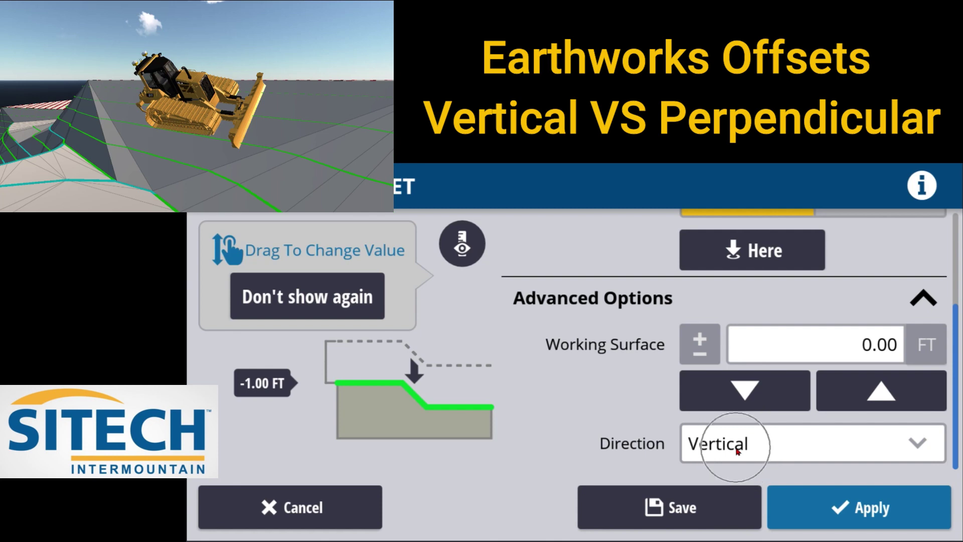
scroll(751, 496, down, 1)
click(749, 506)
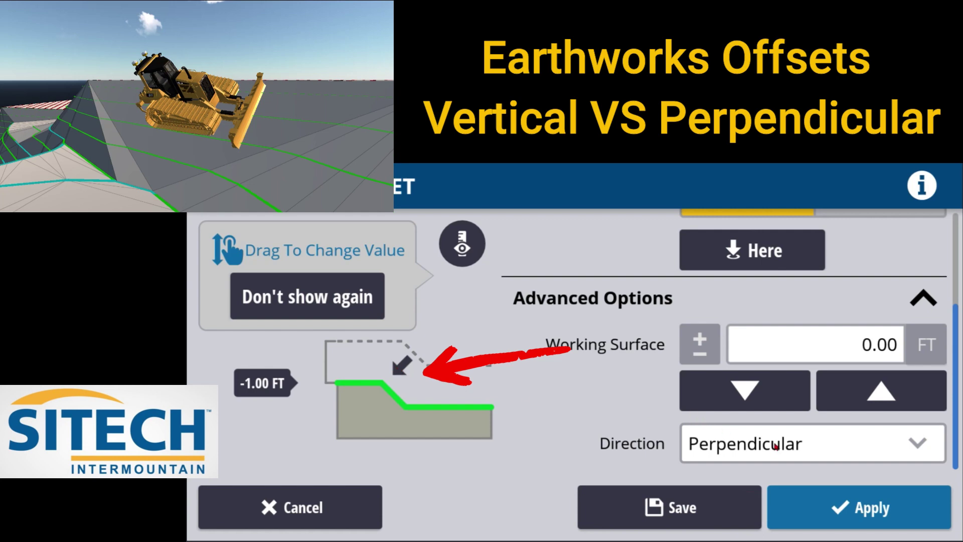
- Switch the offset Direction back to Vertical to compare how the preview diagram shifts the surface
click(777, 445)
click(751, 495)
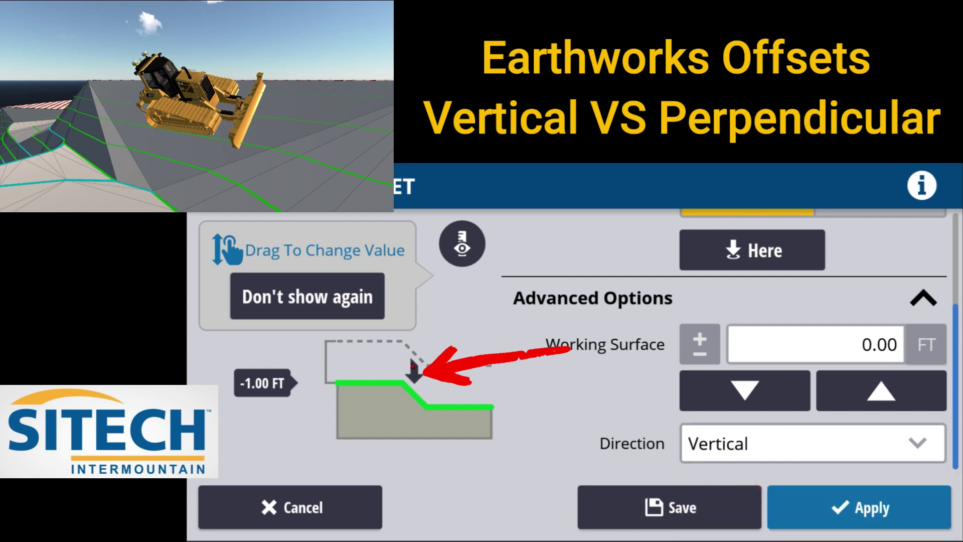
click(414, 384)
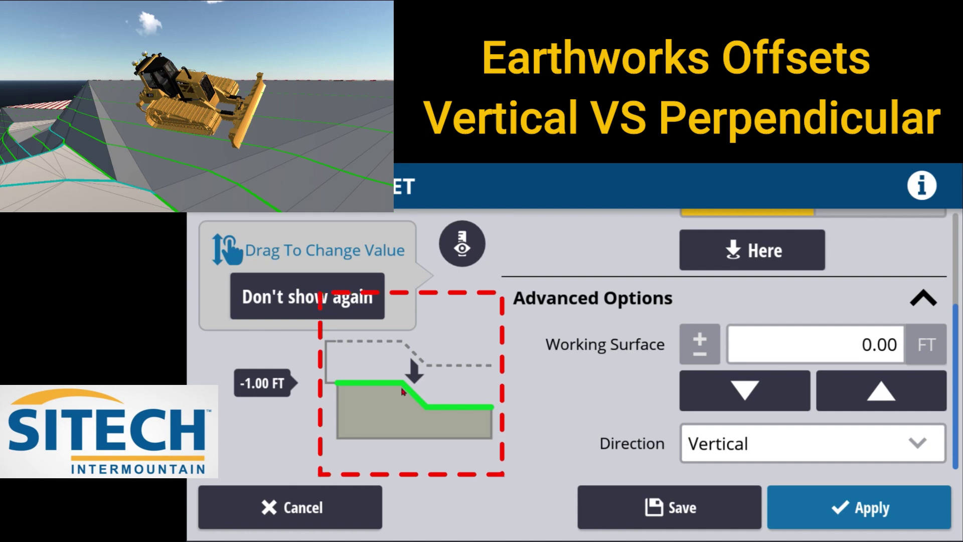
- Set the offset Direction to Perpendicular and apply the offset to the design surface
click(777, 425)
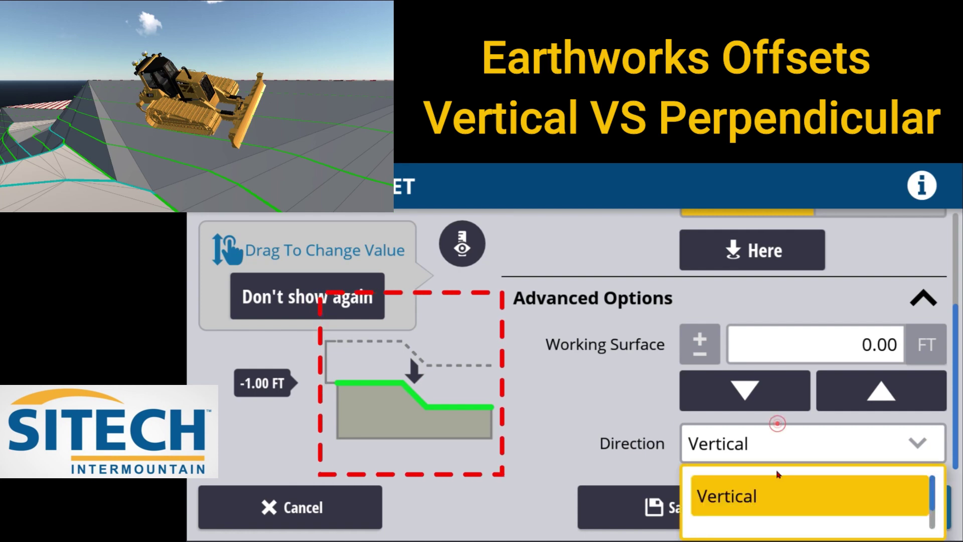
scroll(778, 528, down, 1)
click(773, 506)
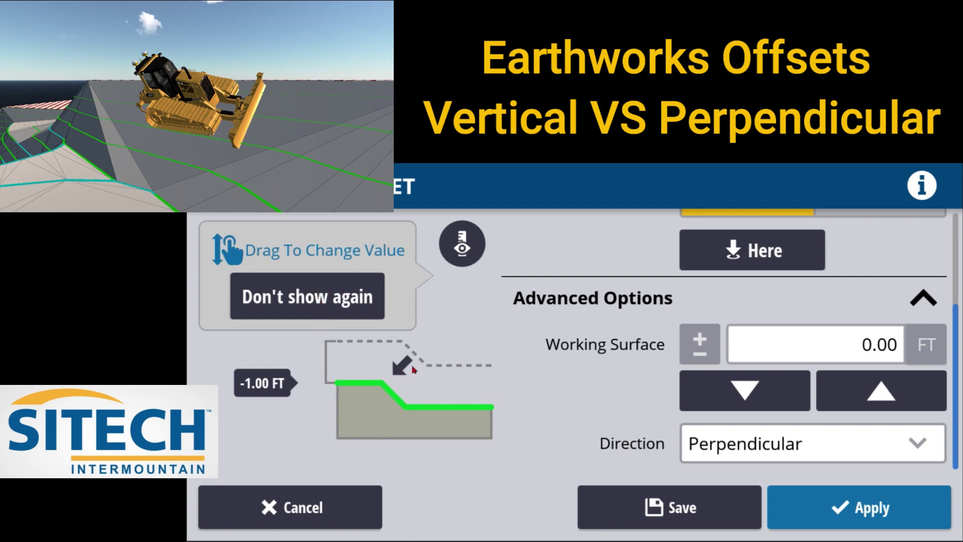
click(851, 506)
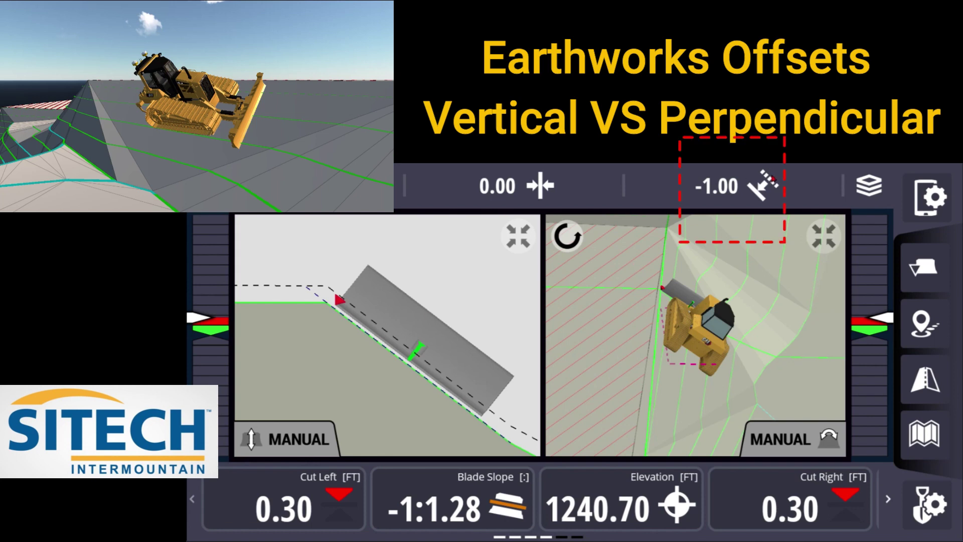
click(763, 193)
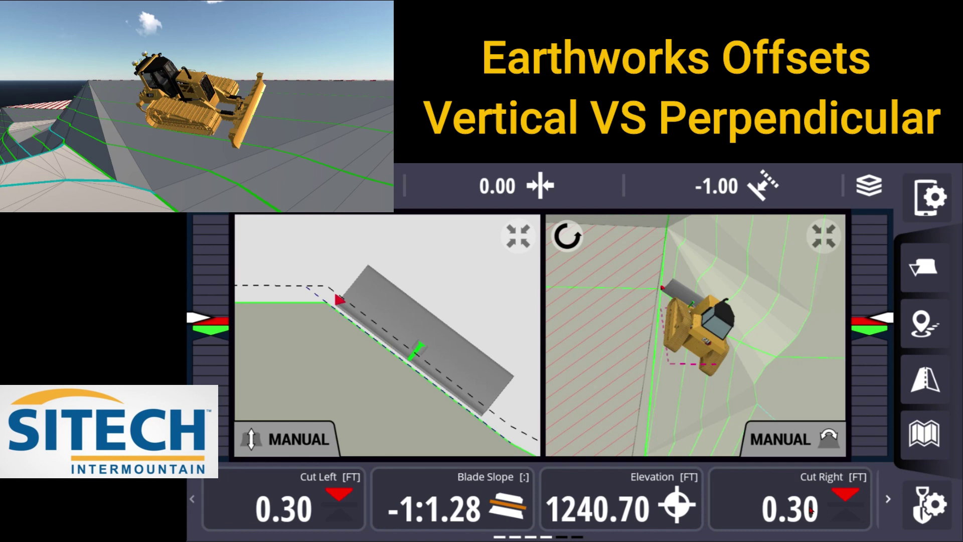
drag(489, 406, 463, 394)
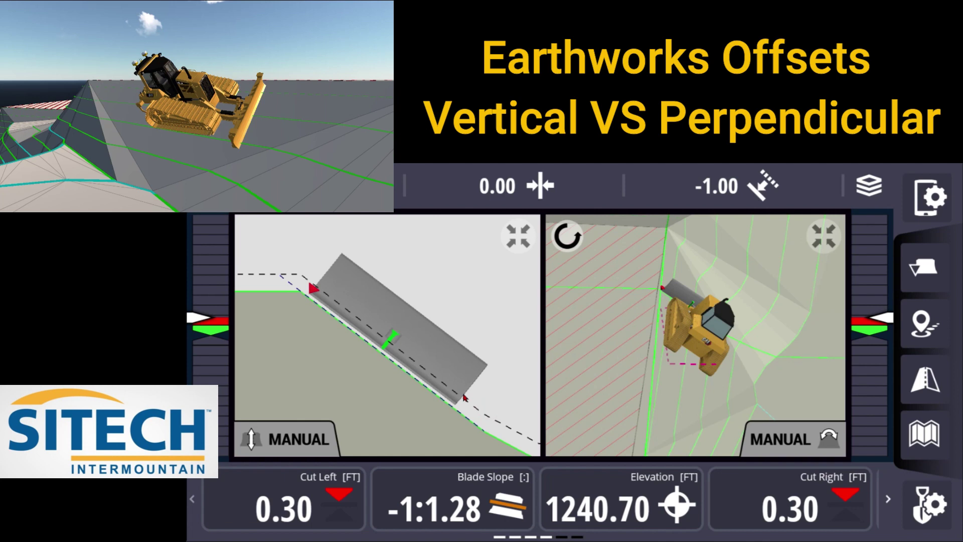
- Reopen the -1.00 FT offset settings, set the advanced Direction option to Vertical, and apply the offset to the design surface
mouse_move(660, 360)
mouse_down()
mouse_move(647, 308)
mouse_move(631, 328)
mouse_move(645, 378)
mouse_up()
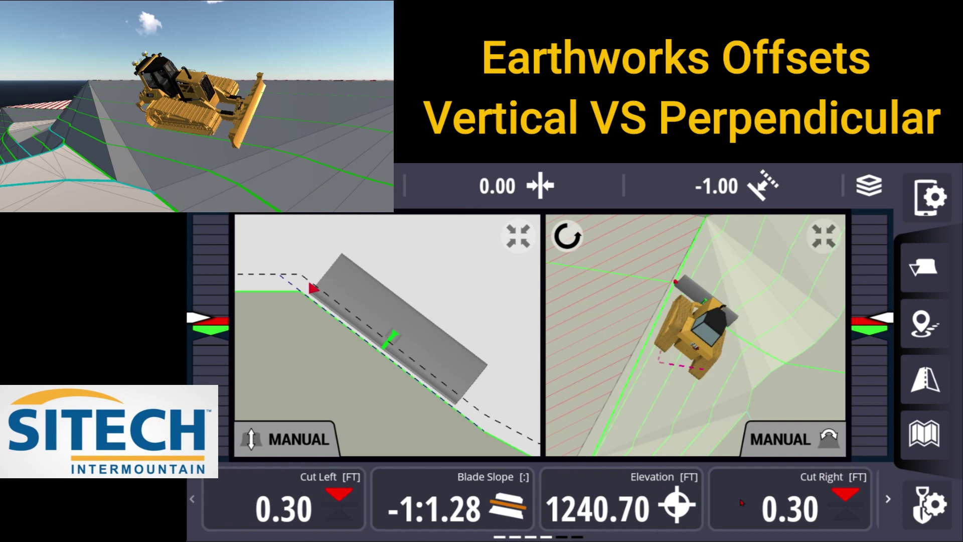
click(794, 510)
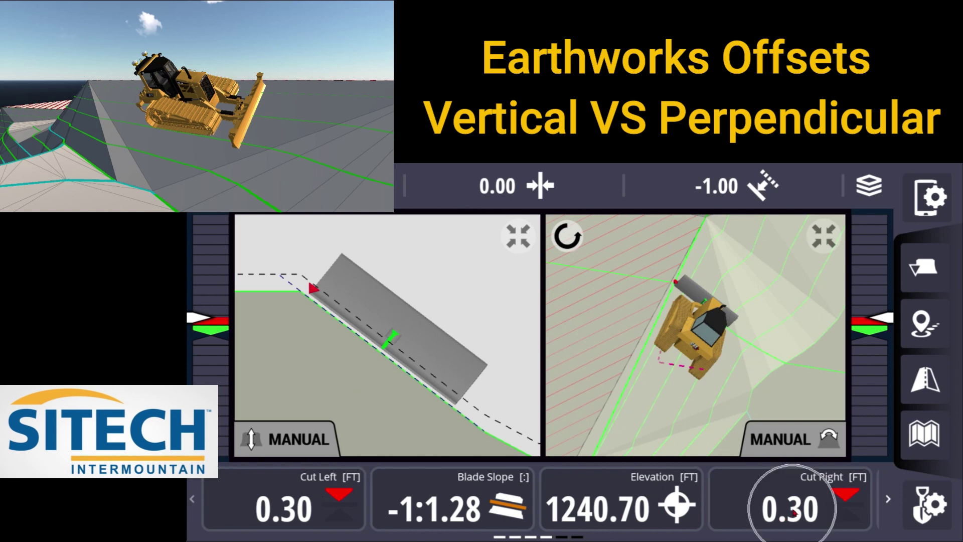
click(733, 191)
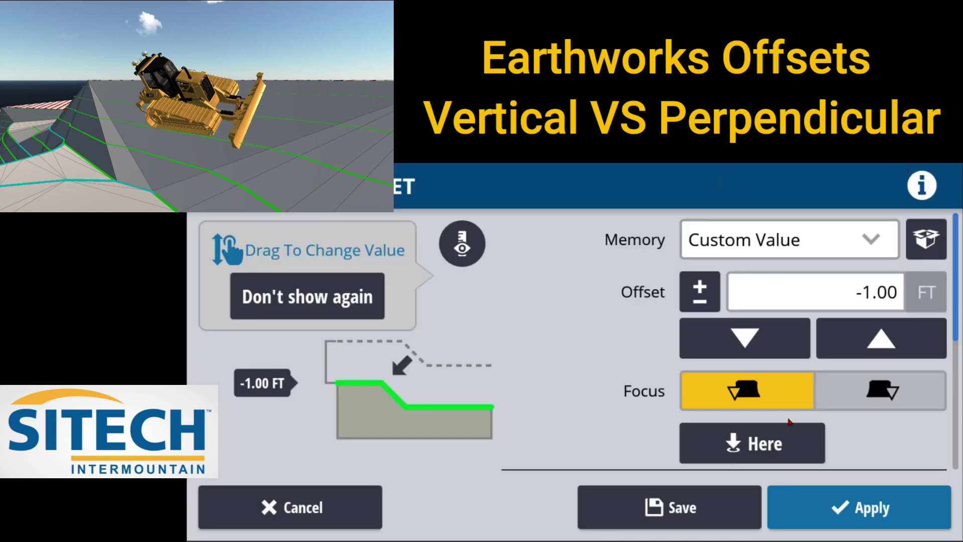
scroll(918, 425, down, 4)
click(890, 439)
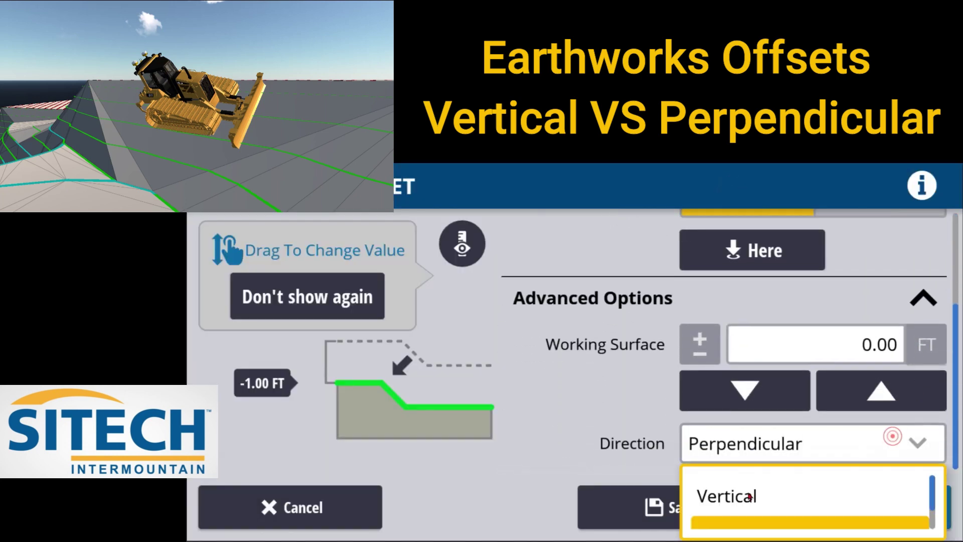
click(731, 502)
click(728, 499)
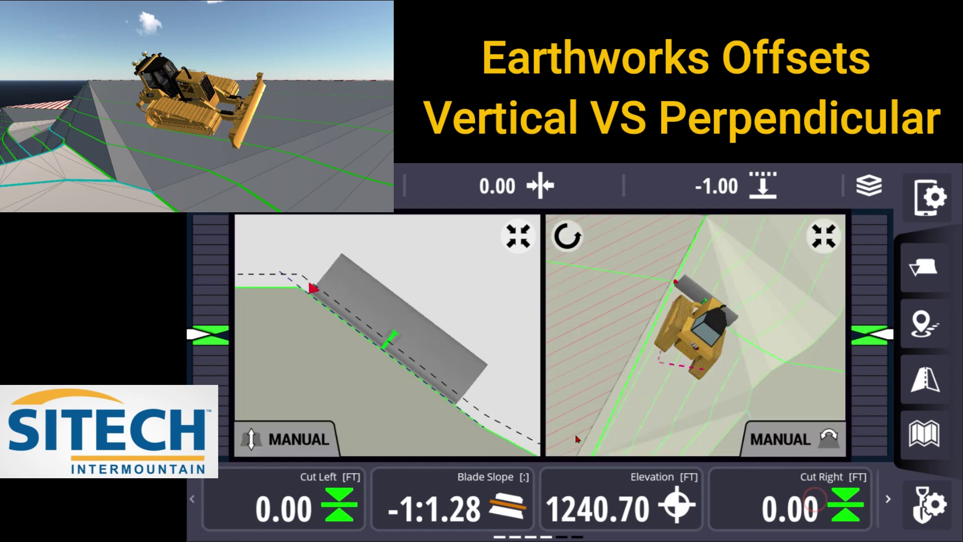
- Check the blade's Cut Left and Cut Right values under the vertical offset and inspect the dozer's position on the slope
click(325, 505)
click(774, 514)
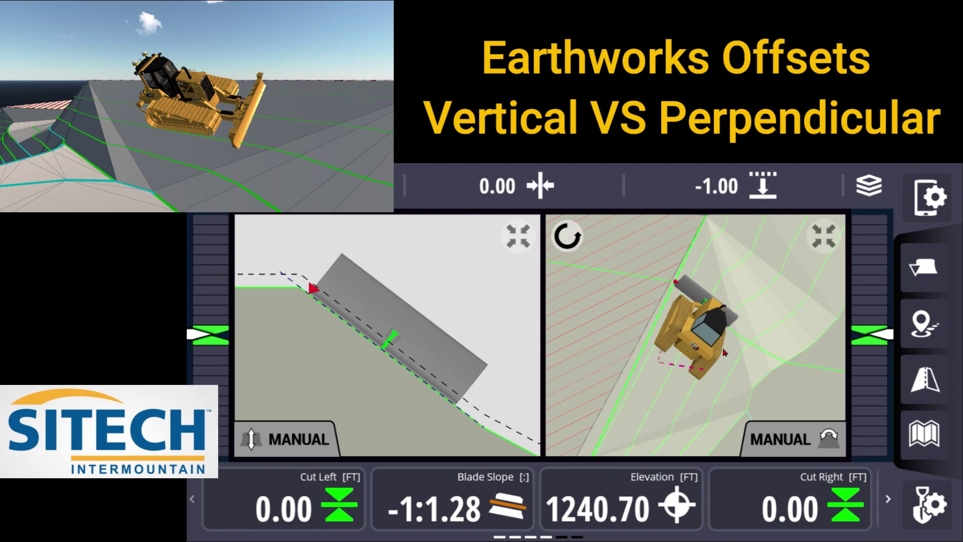
mouse_move(690, 358)
mouse_down()
mouse_move(688, 326)
mouse_move(688, 342)
mouse_up()
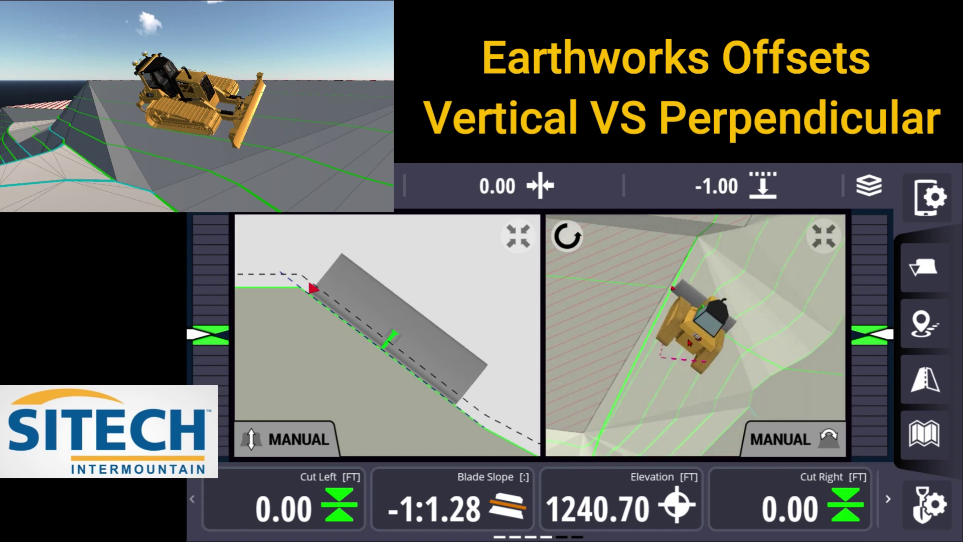